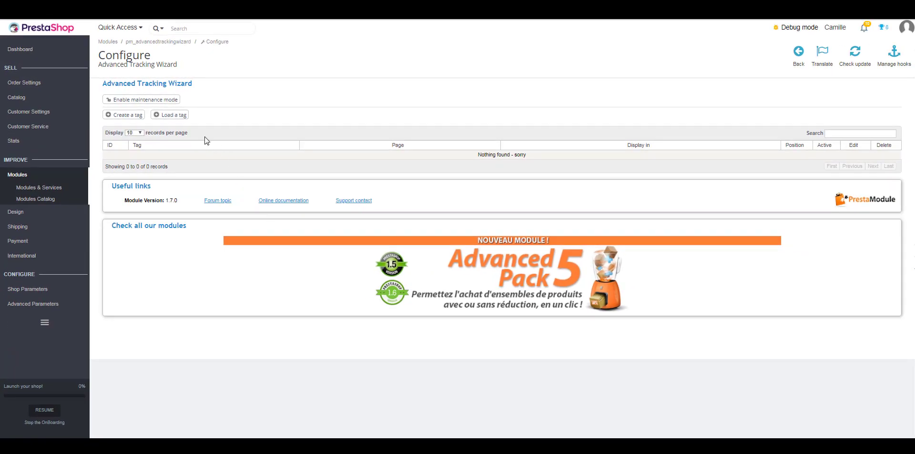
- Load the Criteo preset tag and continue to its settings
left_click(183, 116)
left_click(515, 179)
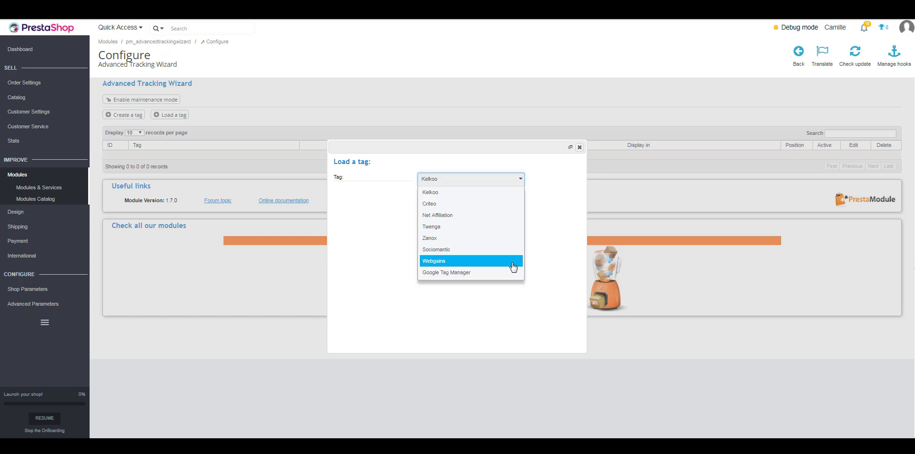
left_click(469, 206)
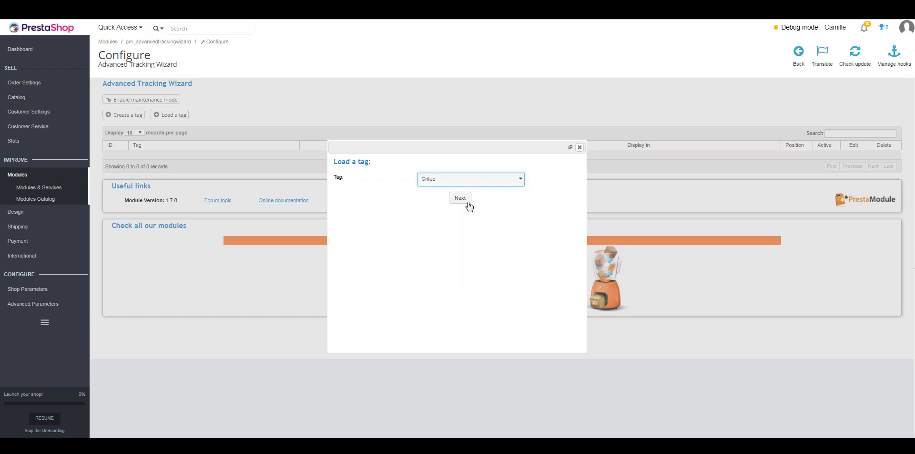
left_click(460, 198)
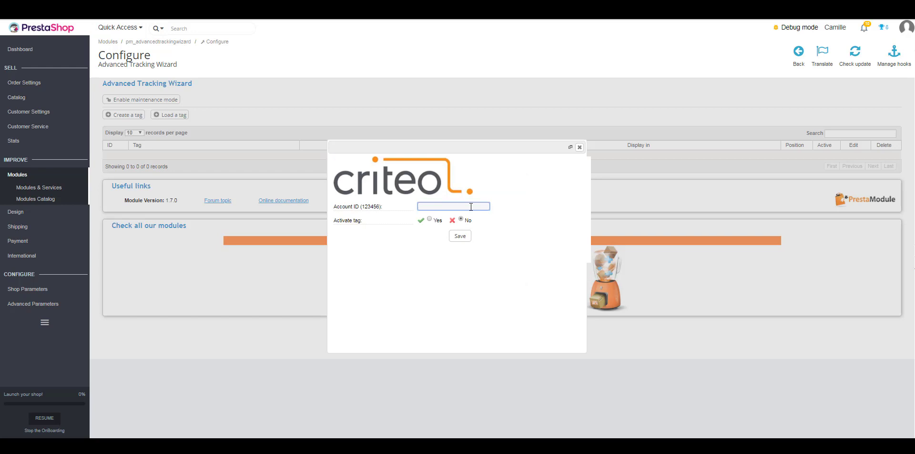
- Enter the Criteo account ID, set the tag active, and save it
type("123456")
left_click(351, 222)
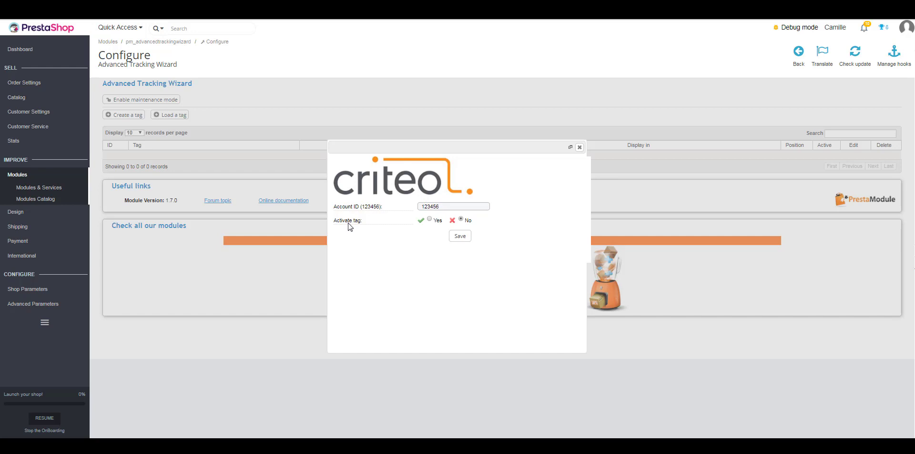
left_click(430, 219)
left_click(460, 236)
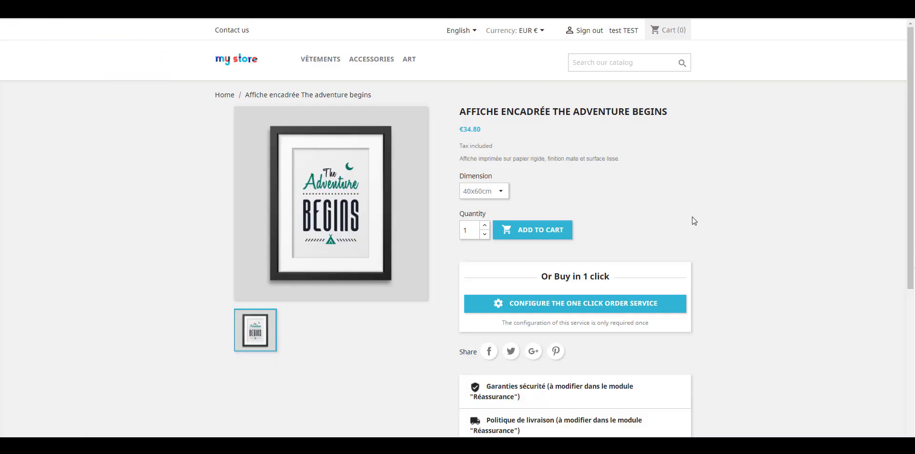
- View the product page's source code to check for the Criteo tag
right_click(694, 221)
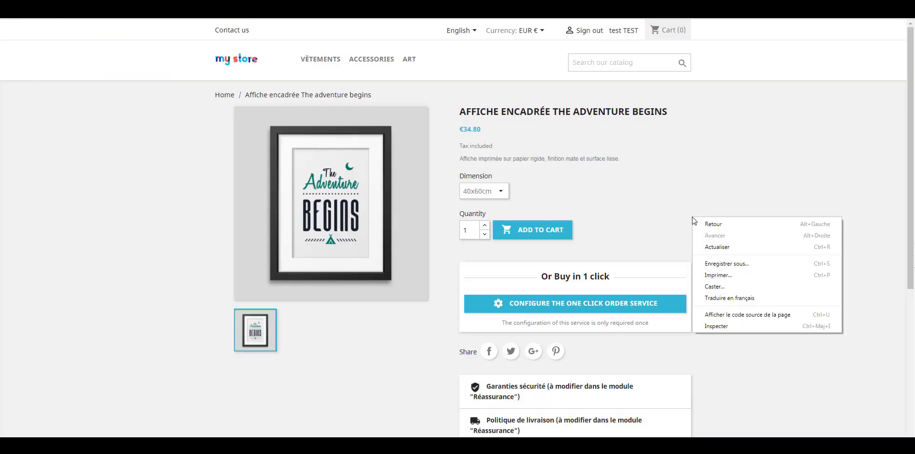
left_click(740, 315)
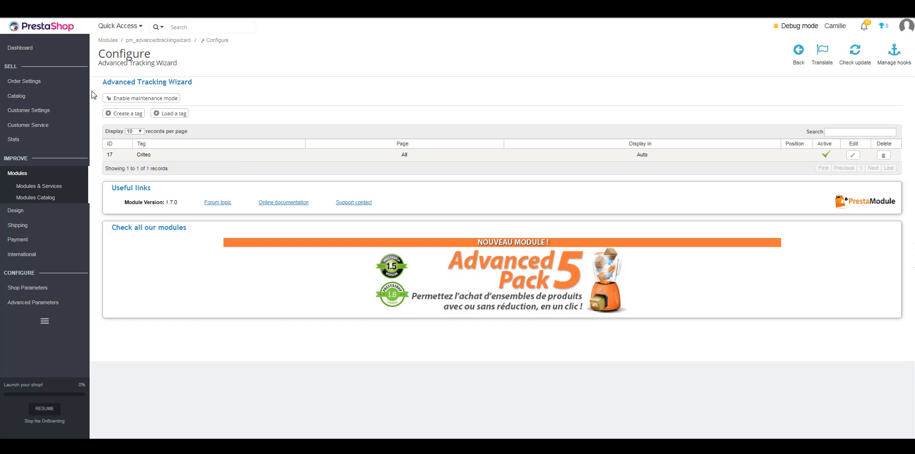
- Create a tag named 'Dynamic remarketing' targeting Product pages with footer placement
left_click(123, 115)
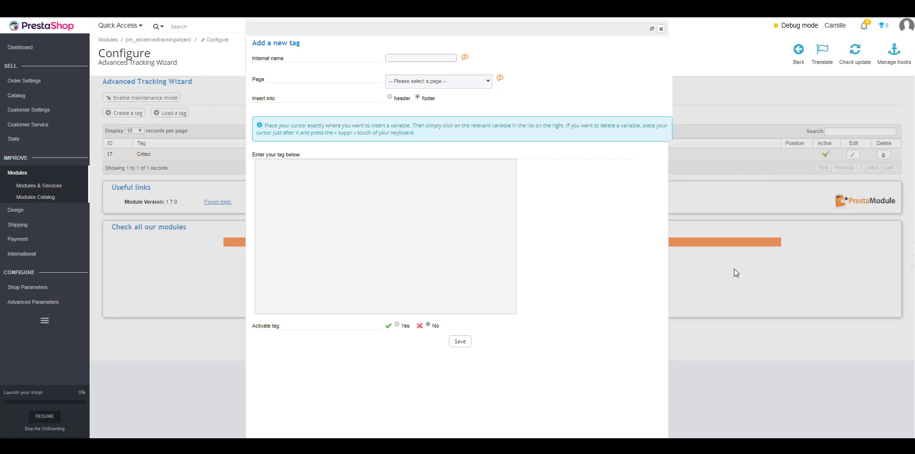
left_click(408, 55)
type("D")
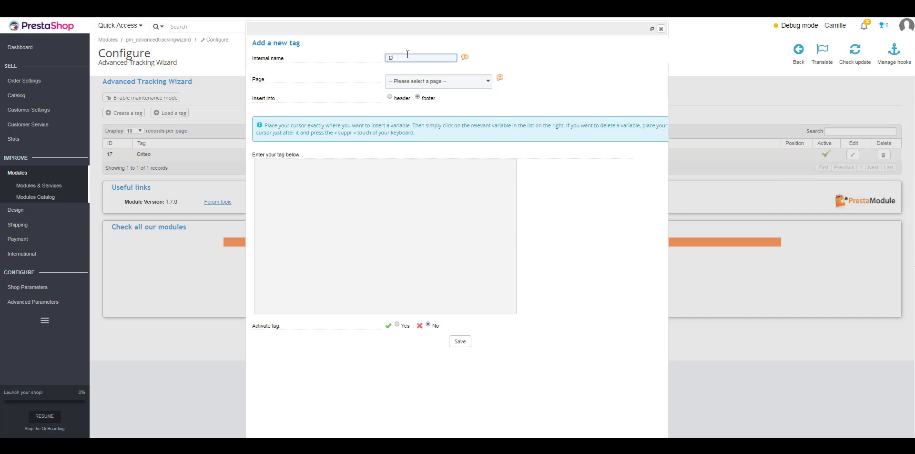
type("ynamic remarketing")
left_click(410, 87)
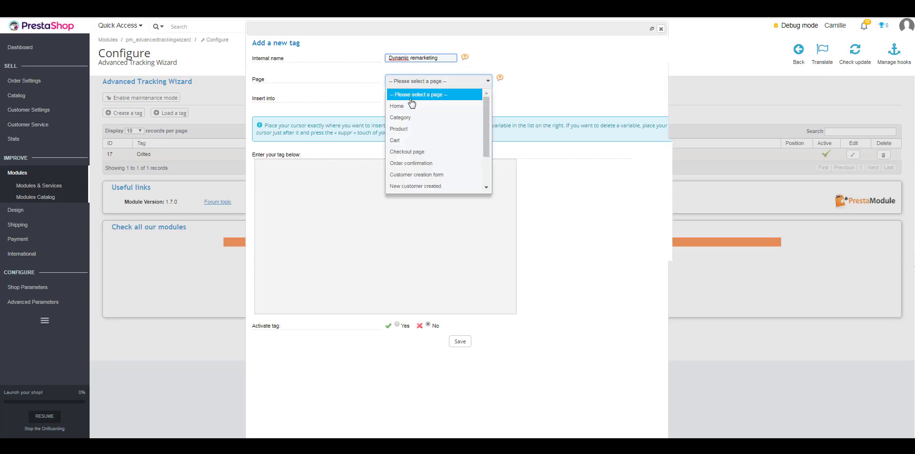
left_click(409, 129)
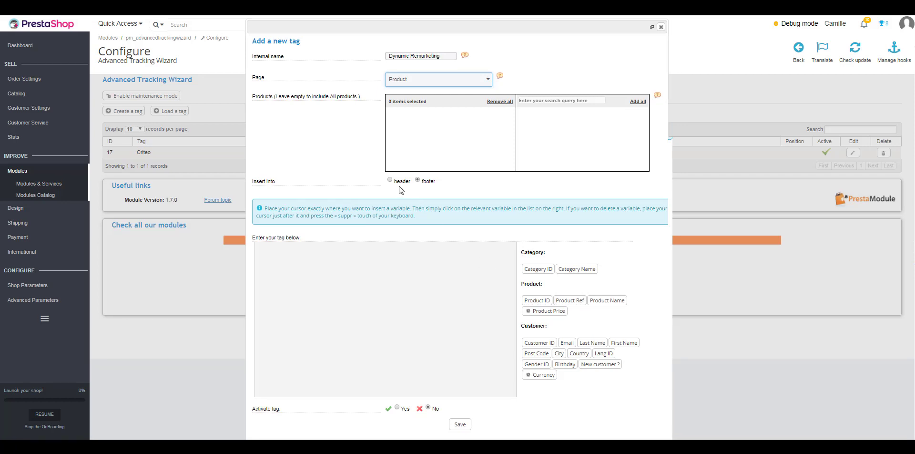
left_click(331, 283)
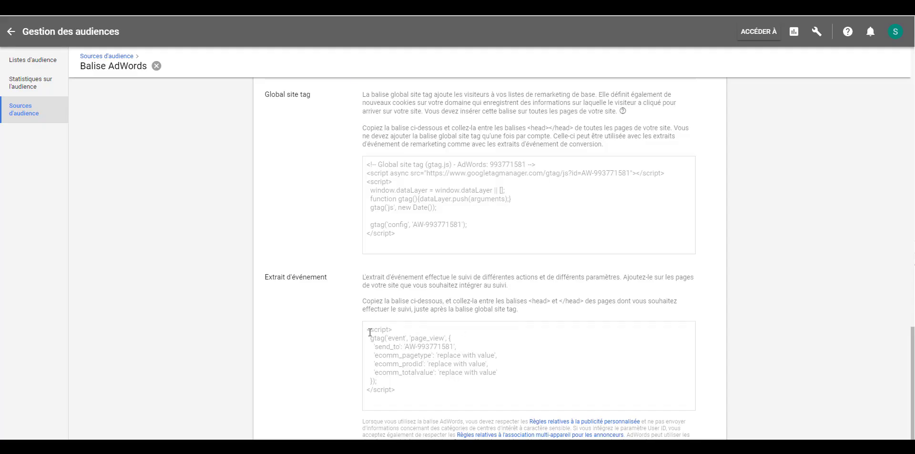
- Paste the gtag snippet into the tag body and set ecomm_pagetype to 'product'
left_click_drag(370, 333, 417, 390)
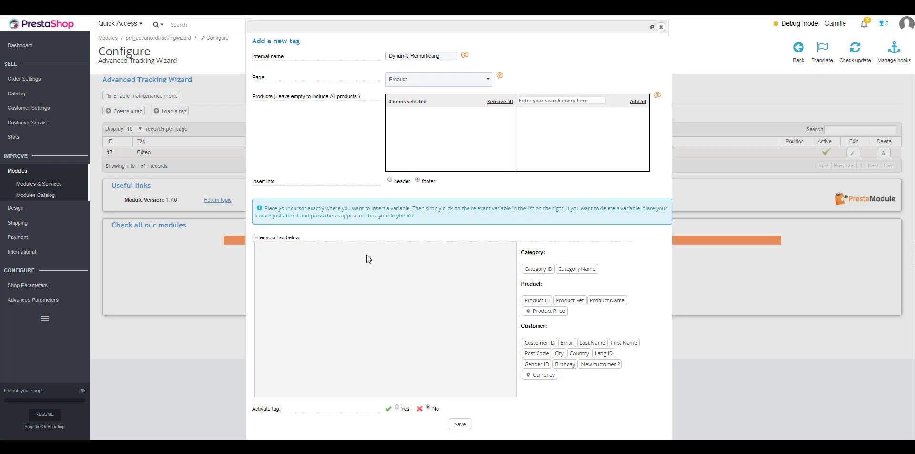
type("<script>   gtag('event', 'page_view', {     'send_to': 'AW-993771581',     'ecomm_pagetype': 'replace with value',     'ecomm_prodid': 'replace with value',     'ecomm_totalvalue': 'replace with value'   }); </script>")
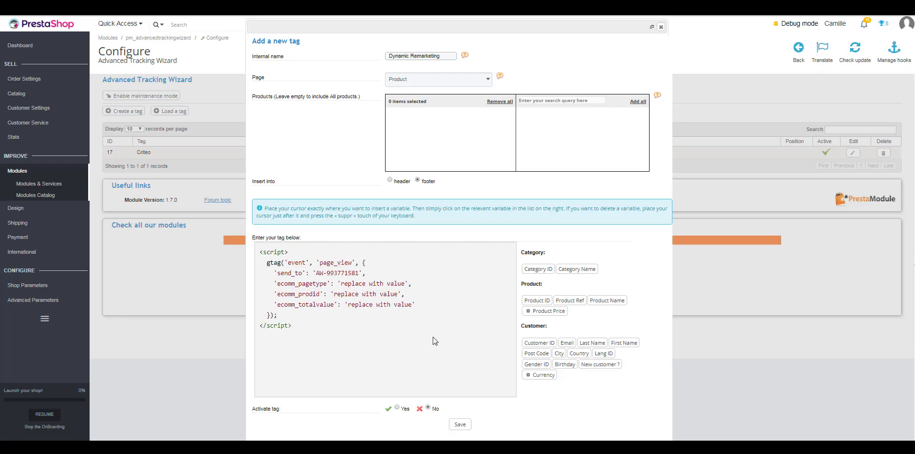
left_click_drag(340, 285, 406, 283)
left_click(343, 284)
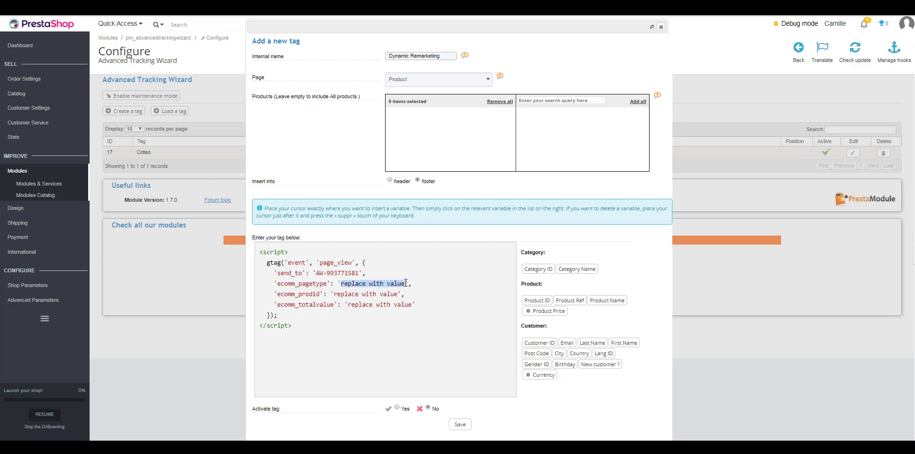
type("product")
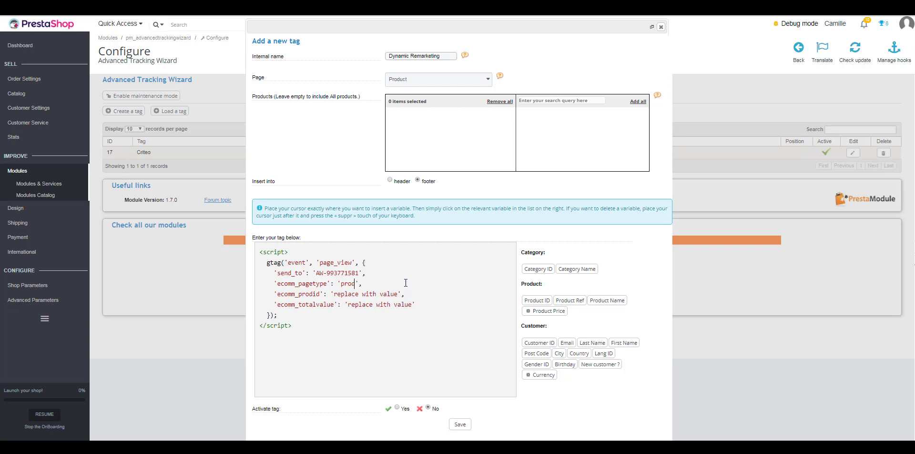
- Map ecomm_prodid to Product ID and ecomm_totalvalue to the taxed price, then save it active
left_click_drag(334, 294, 399, 293)
left_click_drag(347, 304, 414, 304)
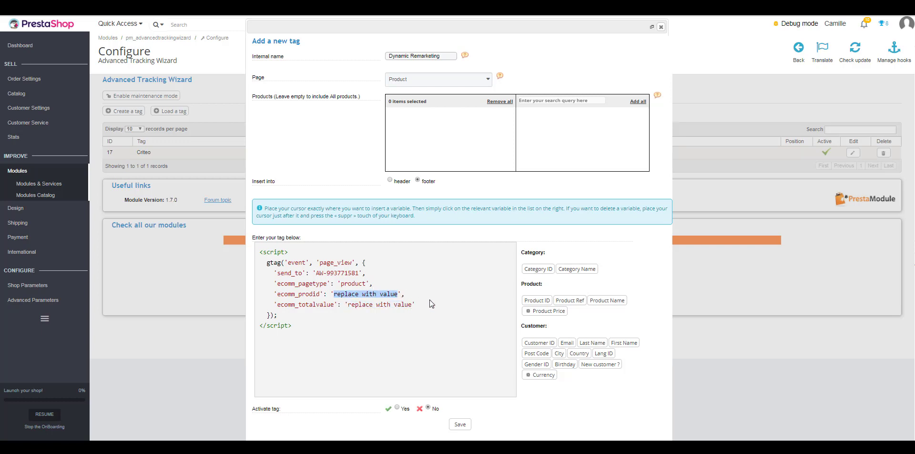
left_click(575, 299)
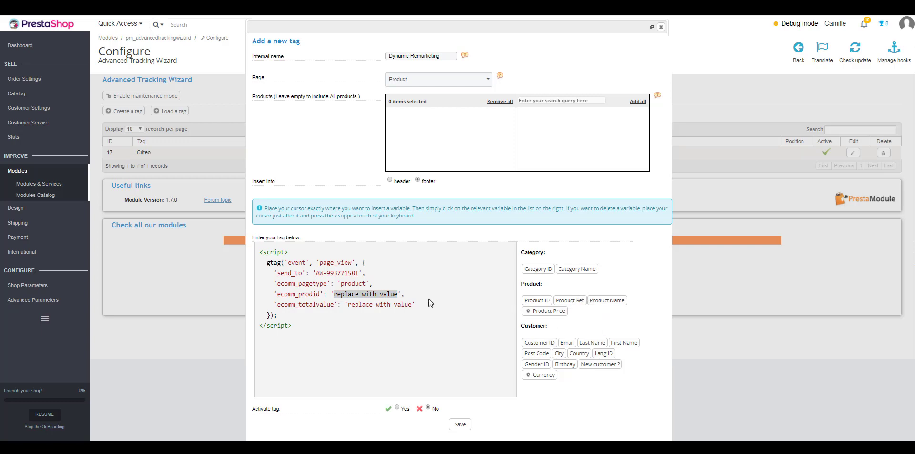
left_click_drag(334, 294, 398, 293)
left_click(539, 302)
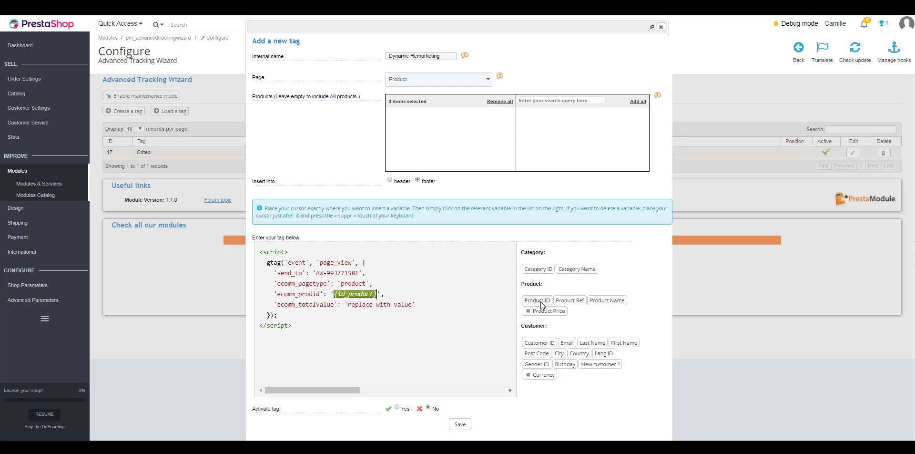
left_click_drag(347, 305, 413, 305)
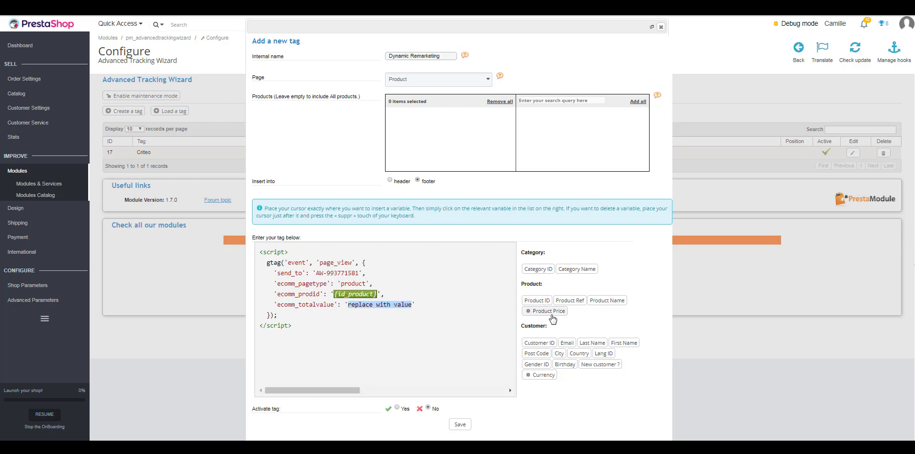
left_click(551, 312)
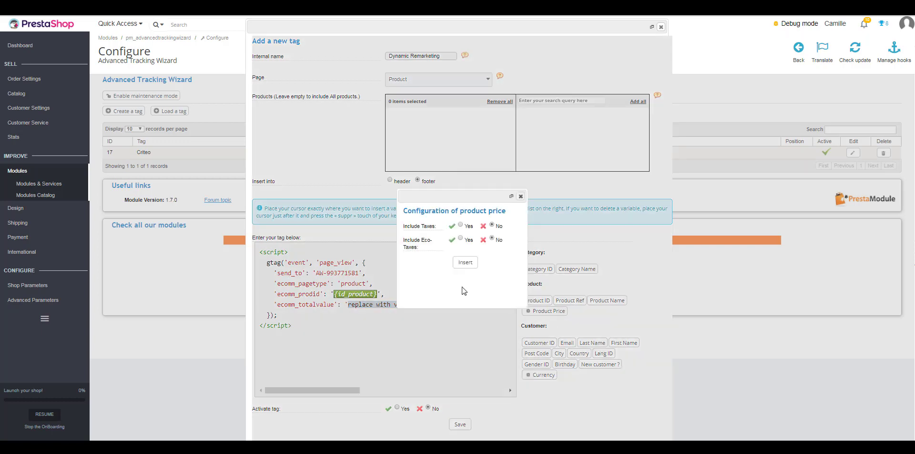
left_click(461, 224)
left_click(461, 238)
left_click(465, 262)
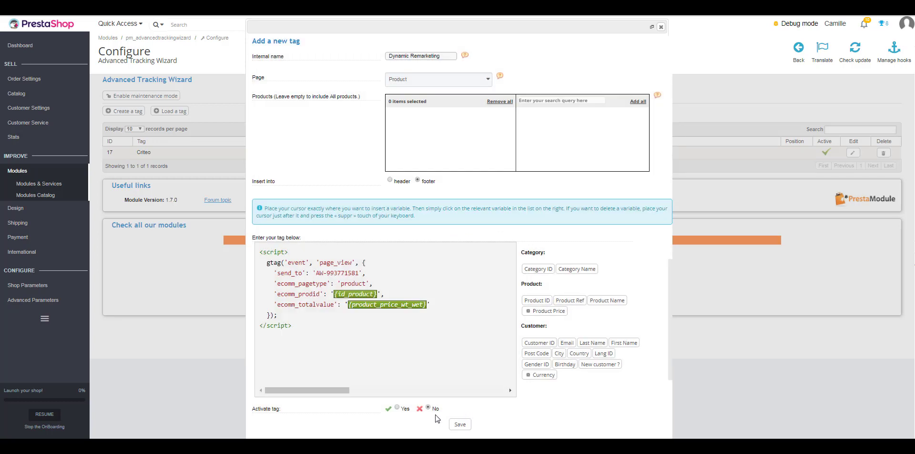
left_click(396, 407)
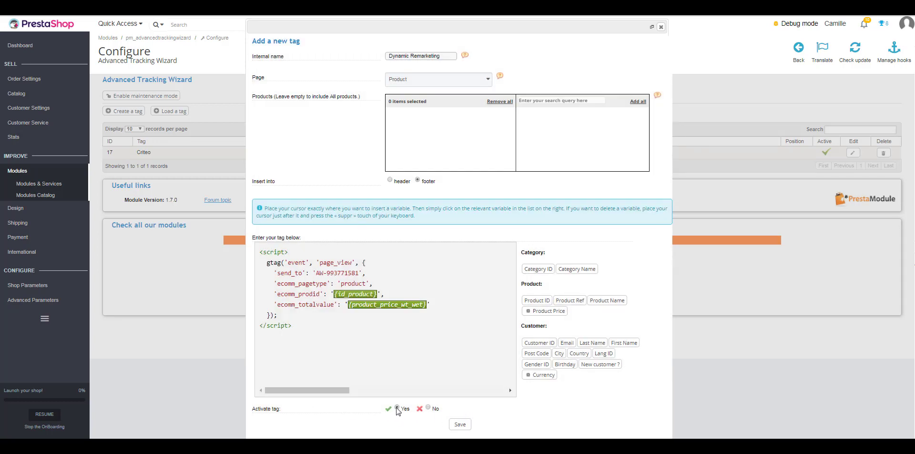
left_click(460, 424)
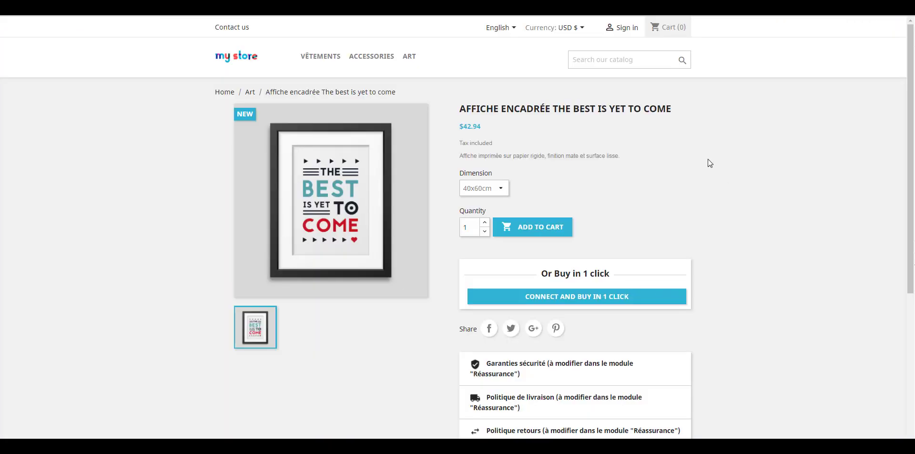
right_click(710, 163)
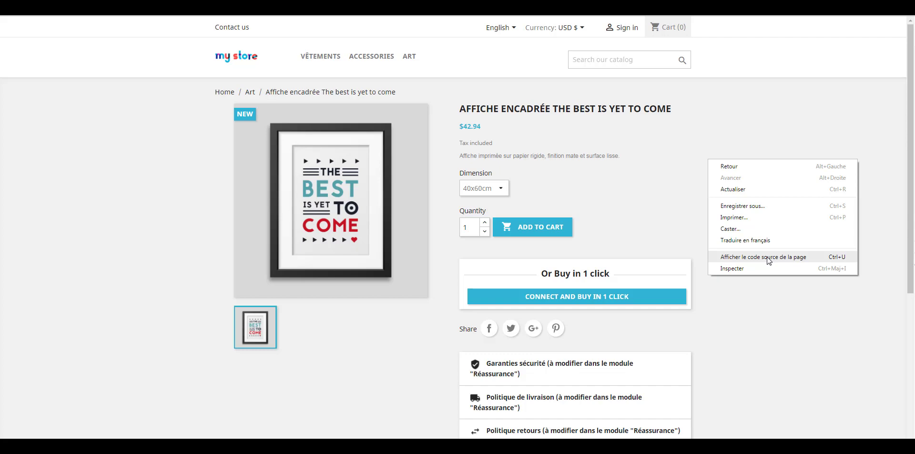
left_click(769, 257)
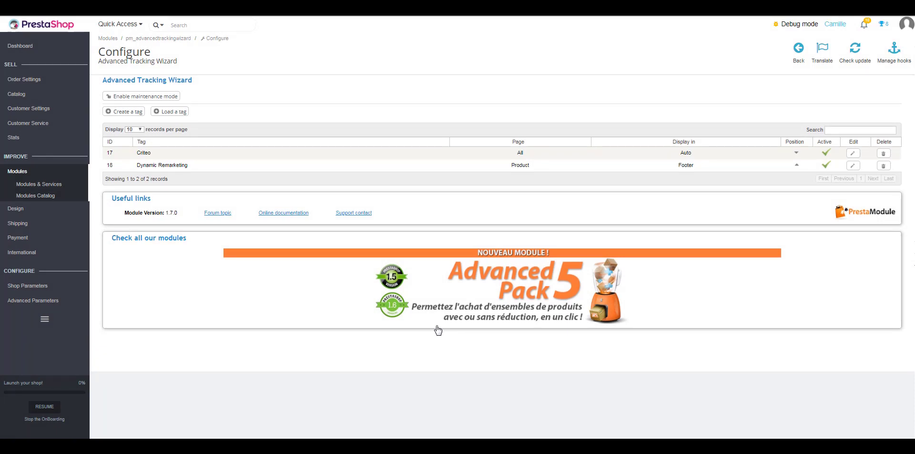
- Create a tag named 'Affiliation' targeting the Order confirmation page
left_click(126, 111)
left_click(441, 57)
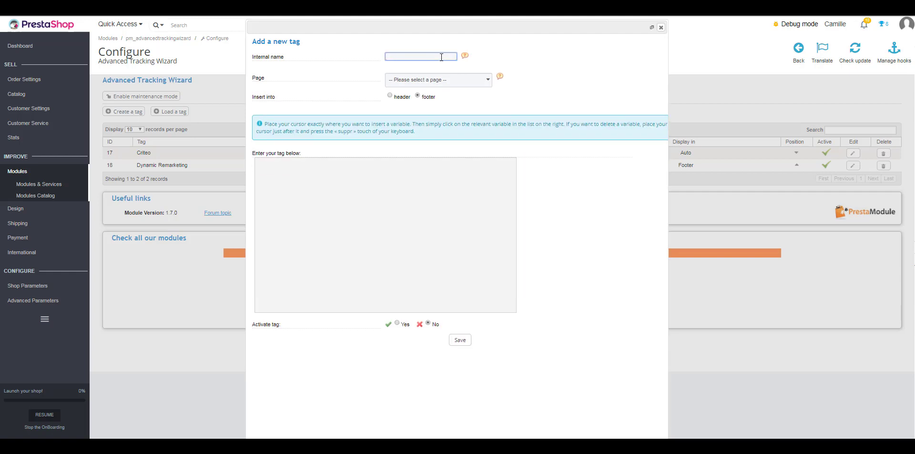
type("Affiliation")
left_click(641, 256)
left_click(474, 86)
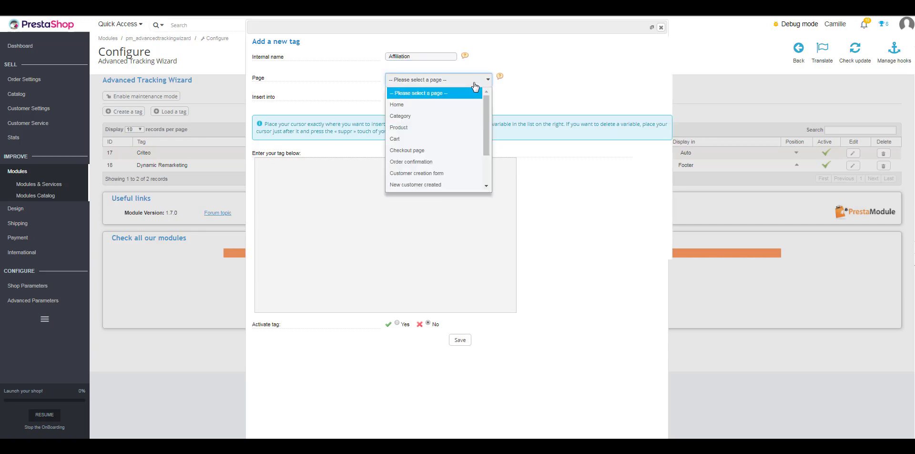
left_click(458, 162)
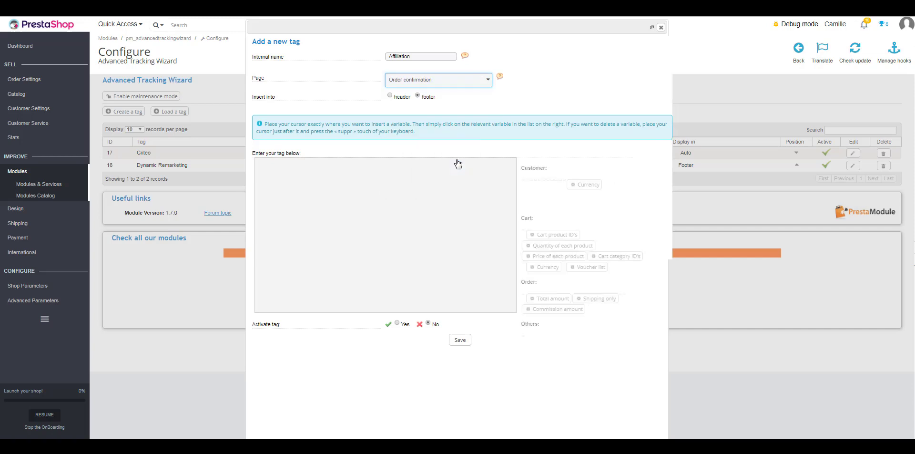
left_click(348, 179)
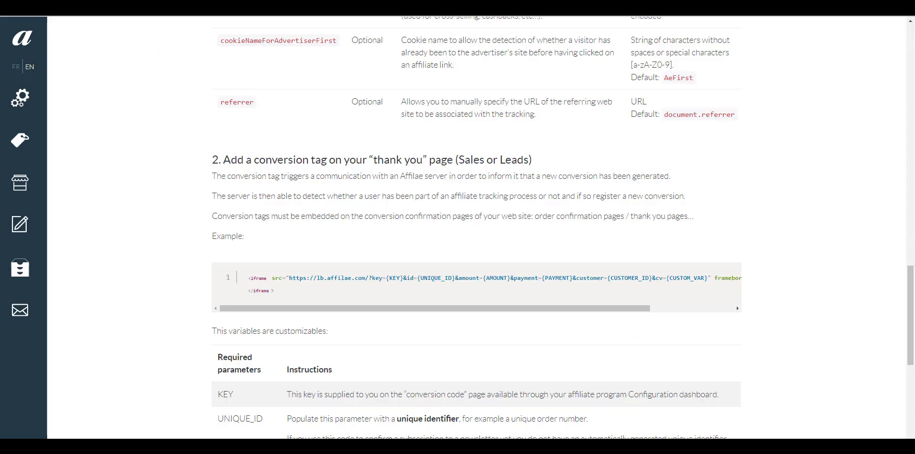
- Select the two-line iframe conversion code example in Affilae's documentation
left_click_drag(251, 279, 290, 298)
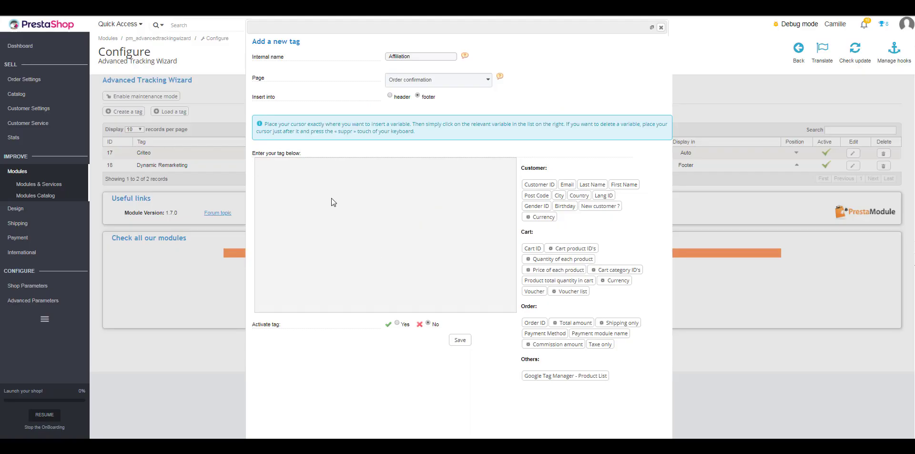
- Paste the conversion code, fill in the Affilae key, and swap {UNIQUE_ID} for Order ID
key("ctrl+v")
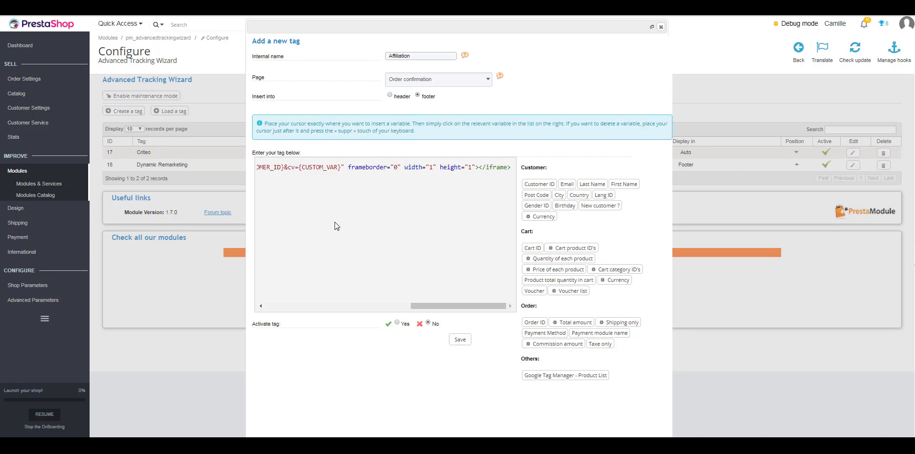
left_click_drag(431, 307, 276, 307)
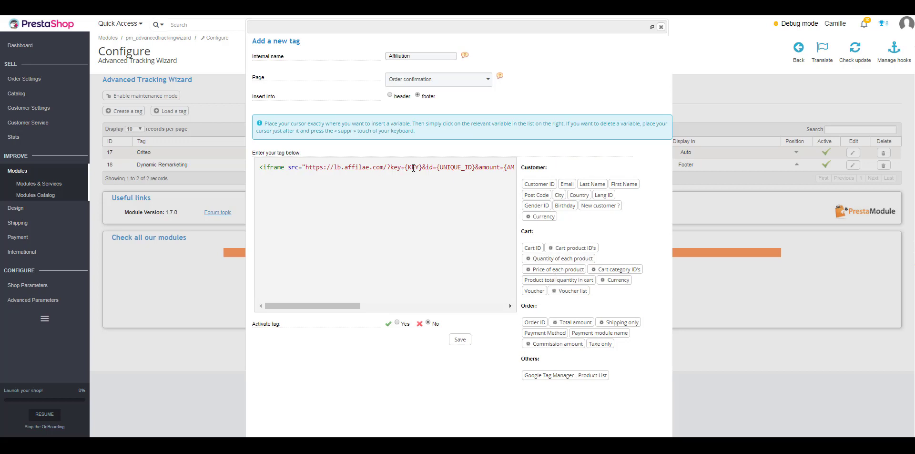
left_click_drag(404, 167, 422, 167)
type("123456")
left_click_drag(348, 306, 377, 309)
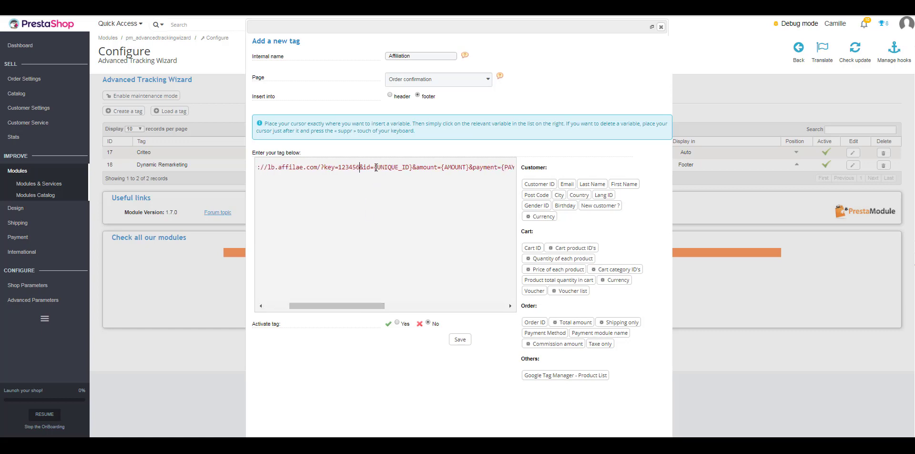
left_click_drag(374, 167, 412, 170)
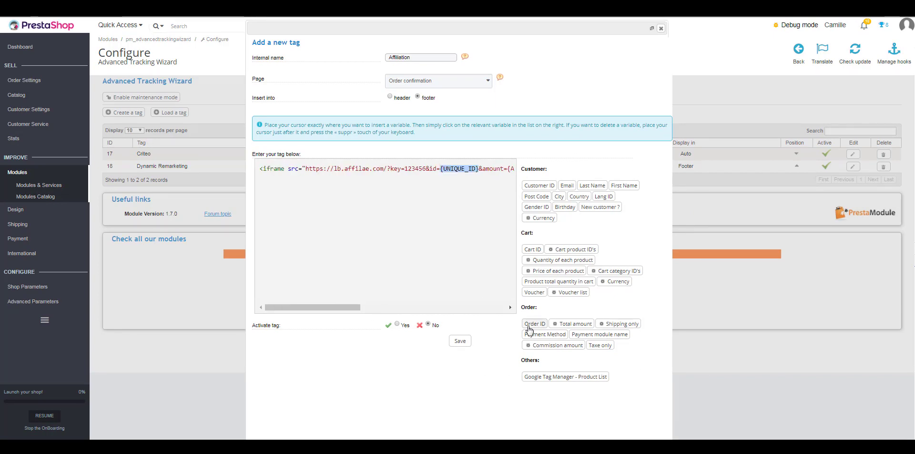
left_click(534, 323)
- Replace {AMOUNT} with a Total amount variable including taxes, discounts and shipping
left_click_drag(305, 307, 331, 312)
left_click_drag(373, 168, 401, 168)
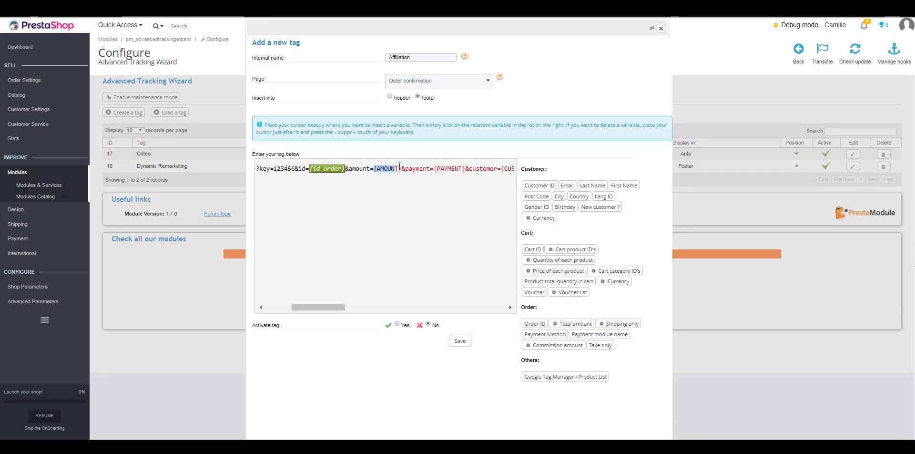
left_click(582, 327)
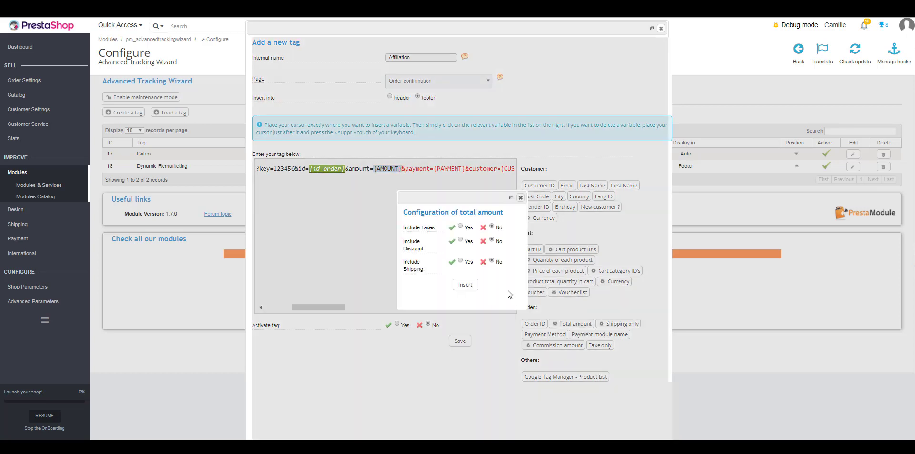
left_click(461, 226)
left_click(460, 239)
left_click(460, 260)
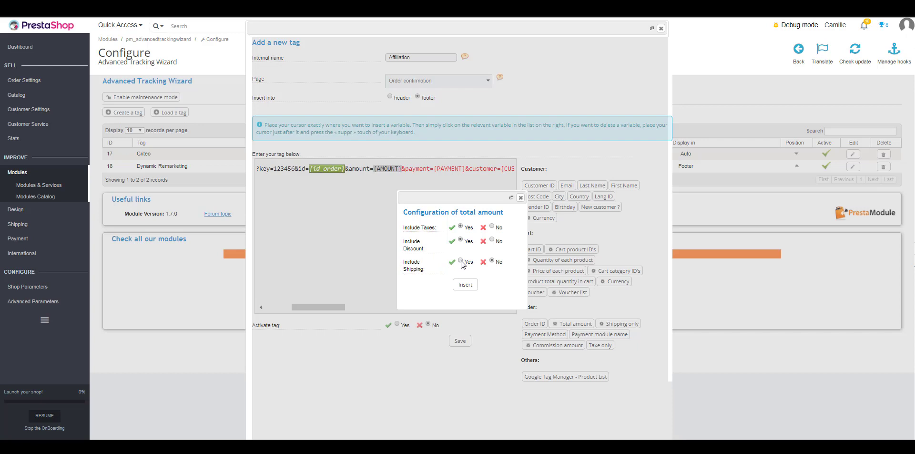
left_click(466, 285)
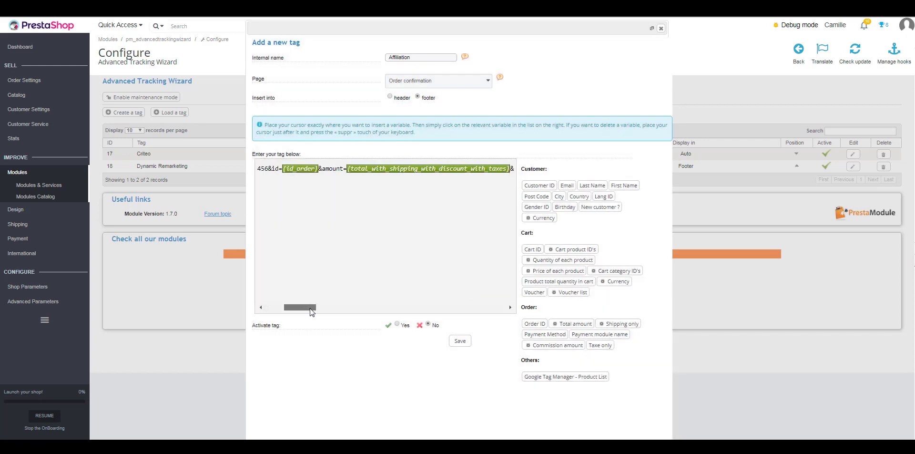
- Swap in Payment Method, Customer ID and Voucher variables, then save the tag active
left_click_drag(308, 308, 332, 312)
left_click_drag(351, 168, 382, 168)
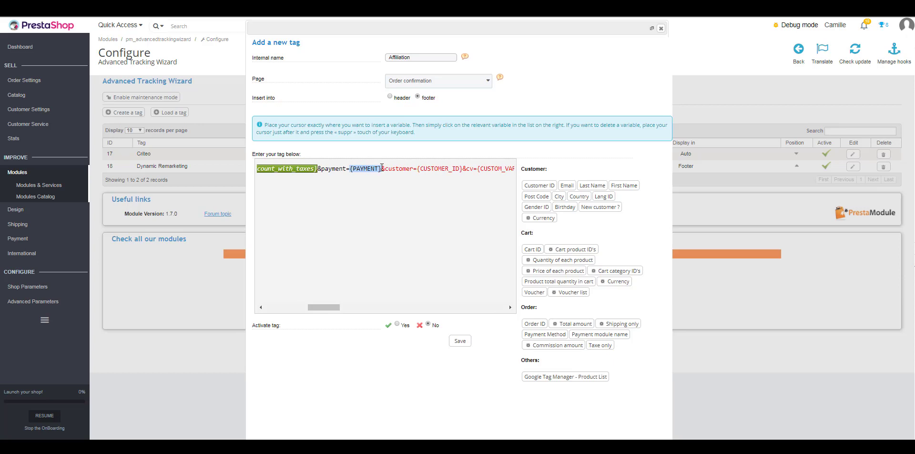
left_click(550, 336)
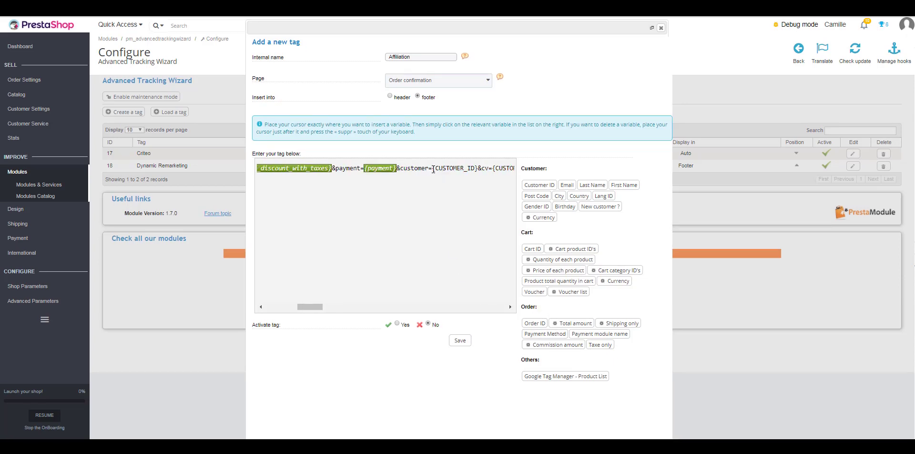
left_click_drag(434, 169, 478, 168)
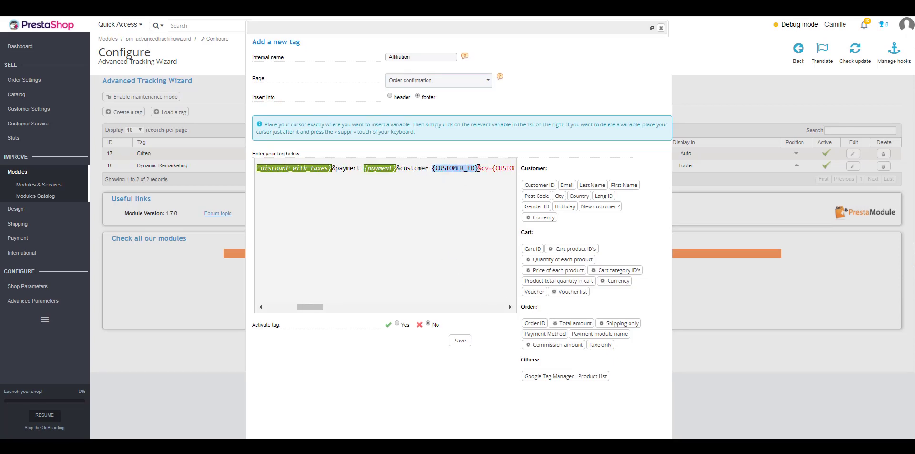
left_click(543, 191)
left_click_drag(310, 307, 319, 314)
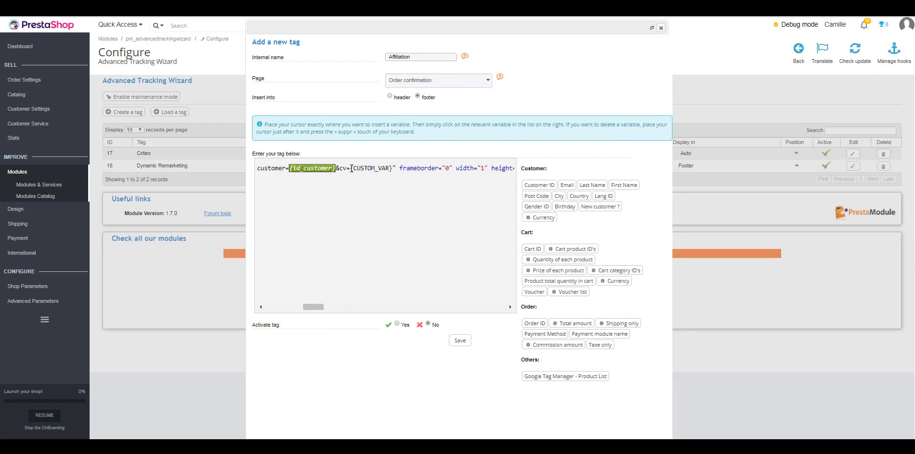
left_click_drag(351, 168, 392, 168)
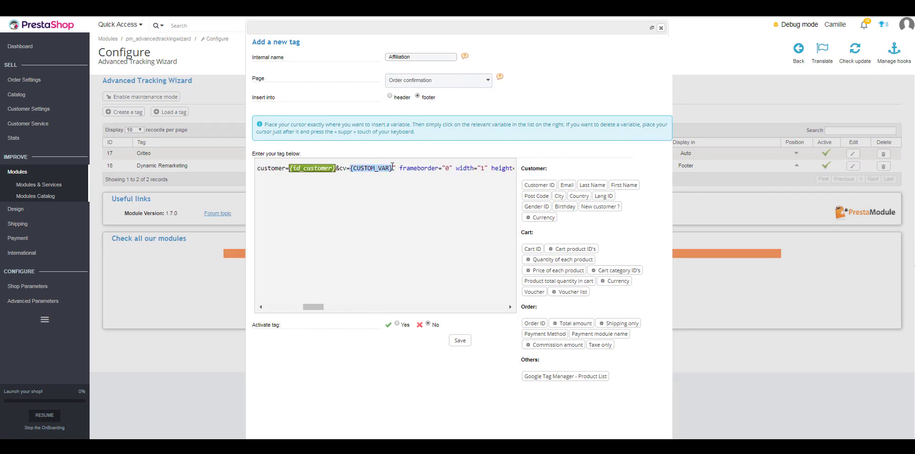
left_click(534, 291)
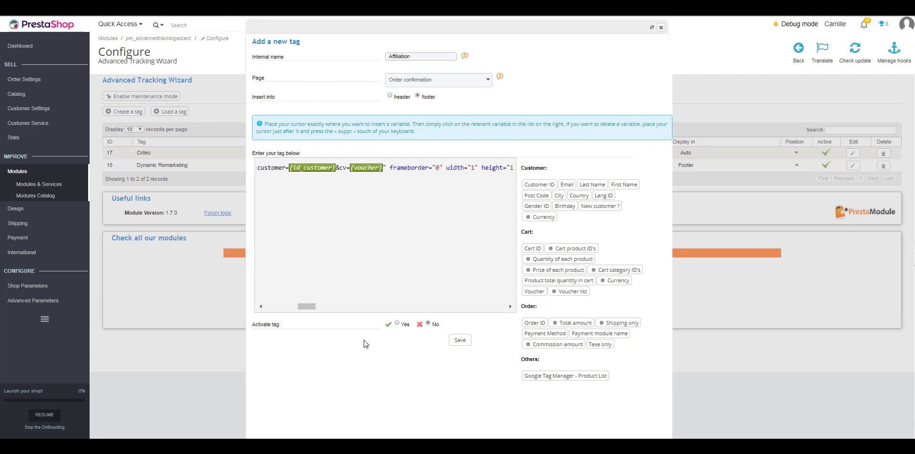
left_click(397, 323)
left_click(465, 340)
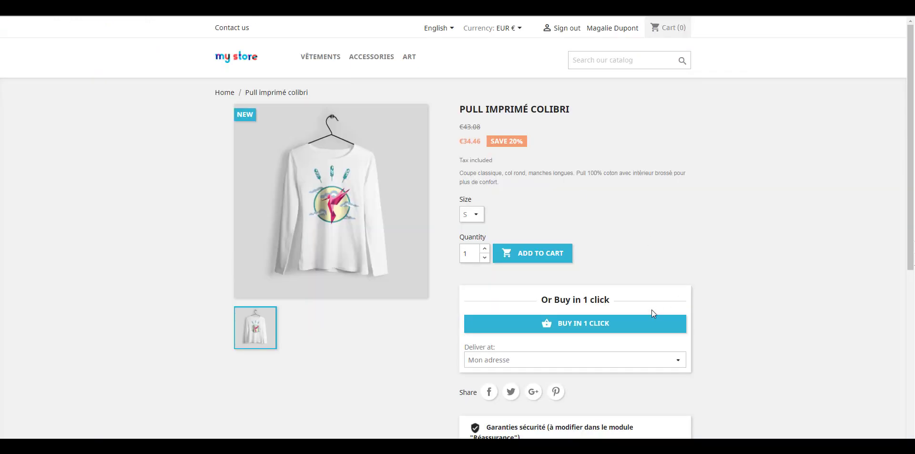
- Buy the colibri sweater in one click and view the confirmation page's source
left_click(603, 322)
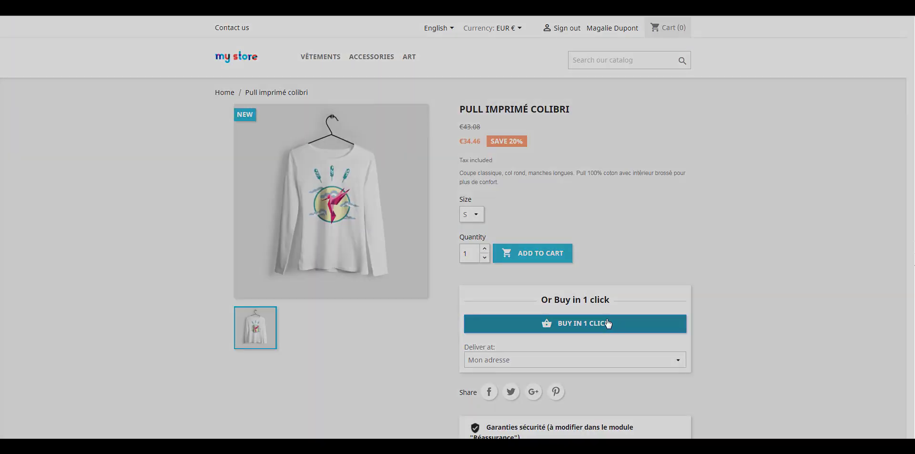
left_click(472, 166)
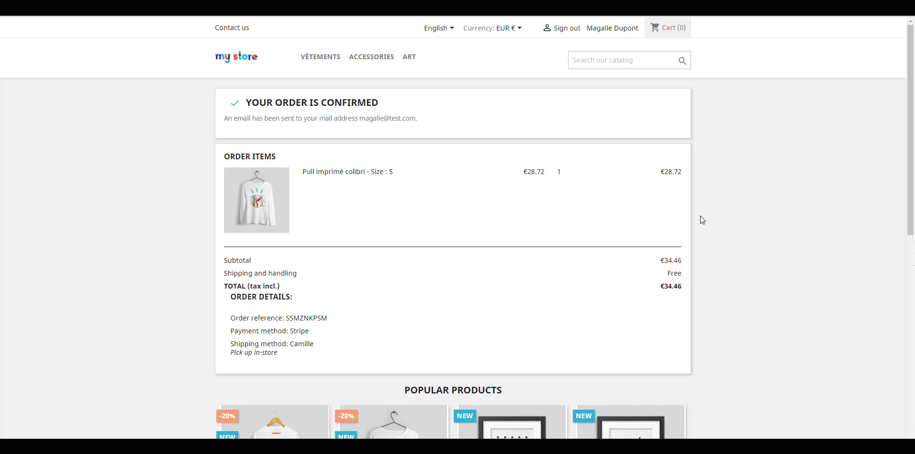
right_click(701, 217)
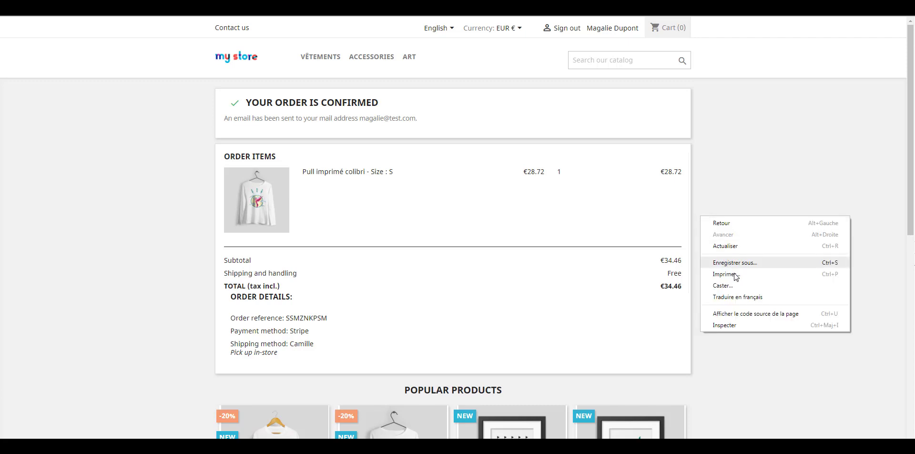
left_click(745, 314)
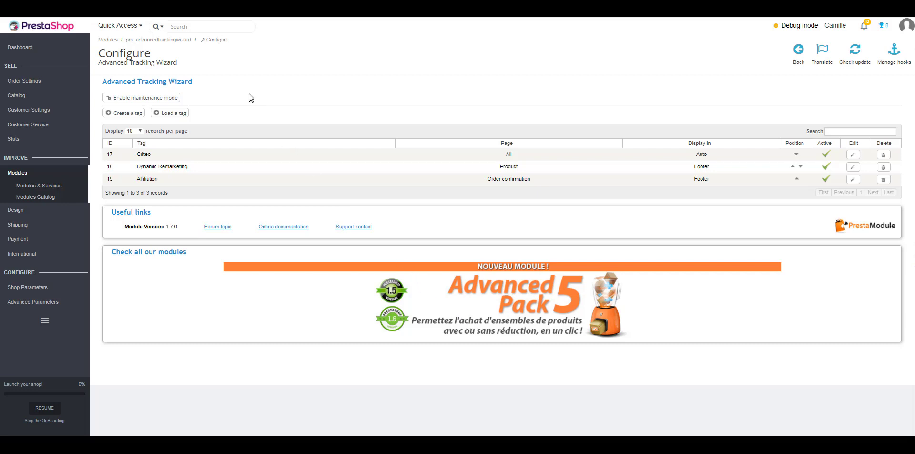
- Create a 'Lead acquisition' tag on New customer created and paste in the tracking script
left_click(136, 114)
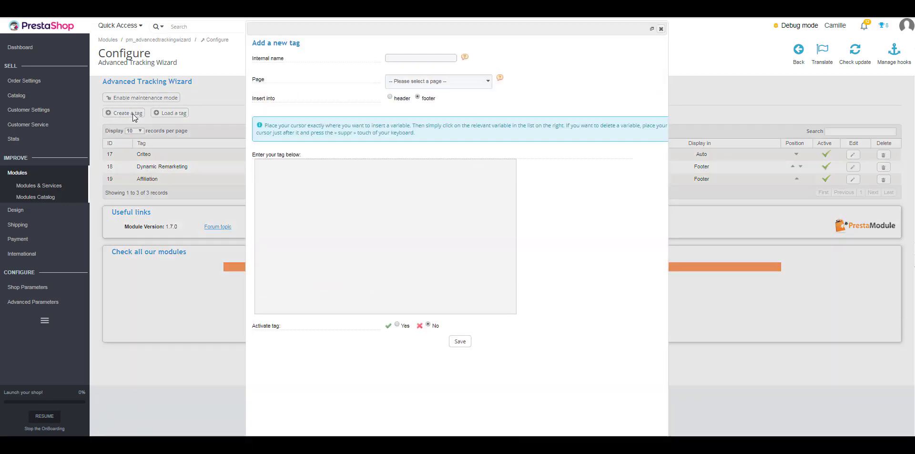
left_click(422, 60)
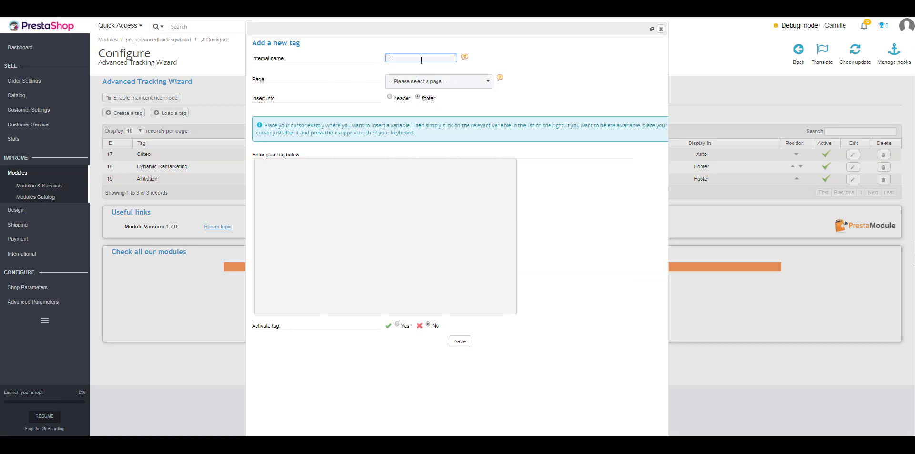
type("Lead acquisition")
left_click(544, 79)
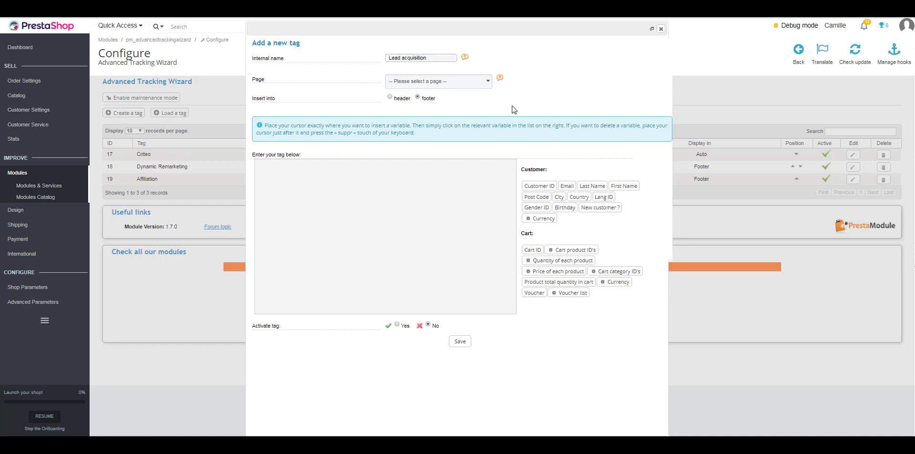
left_click(488, 82)
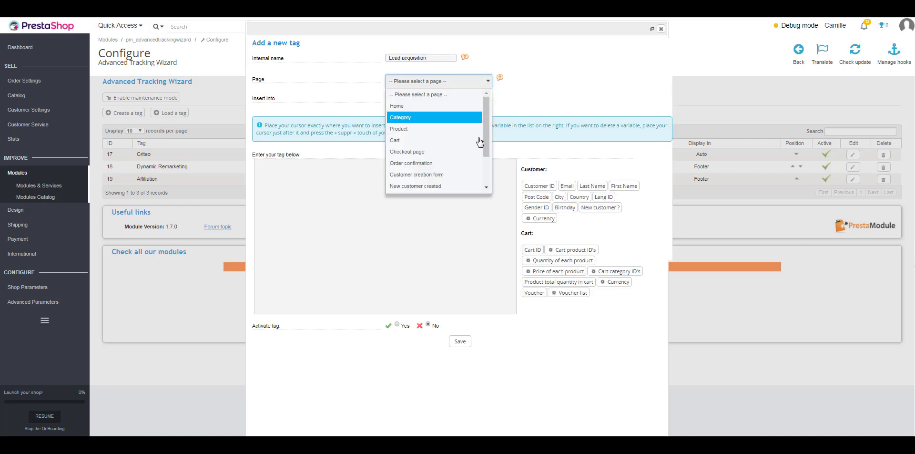
scroll(435, 193, "down", 1)
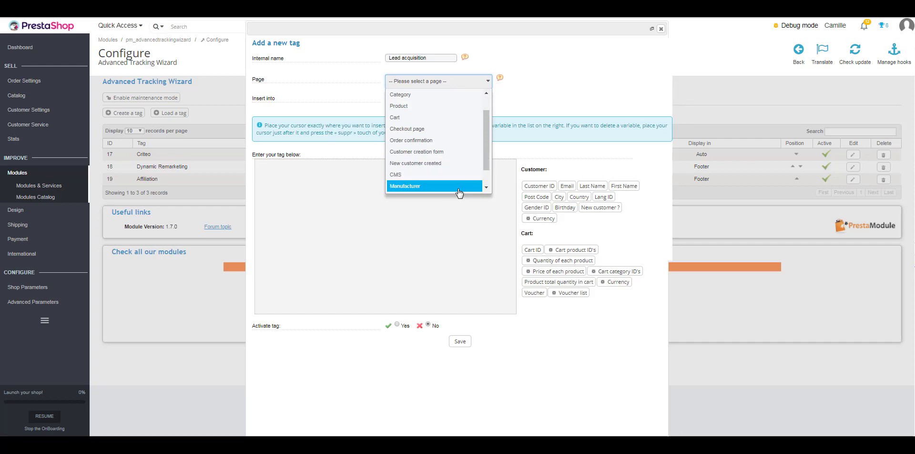
left_click(414, 172)
left_click(305, 195)
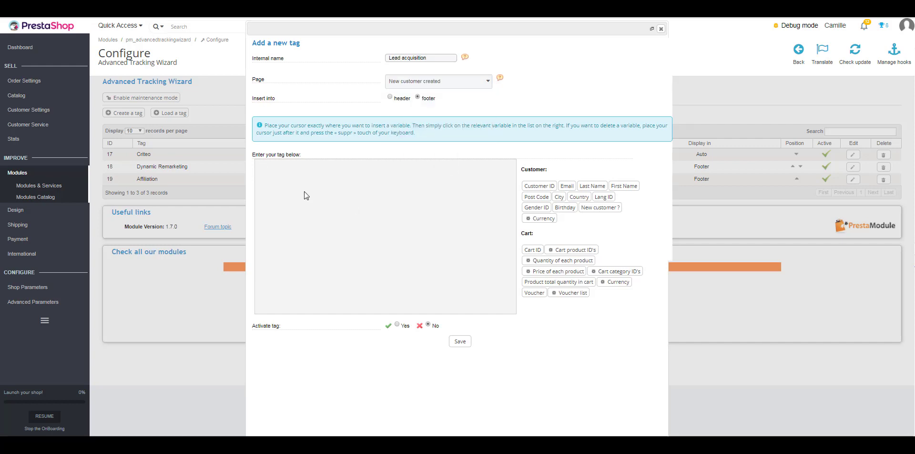
key("ctrl+v")
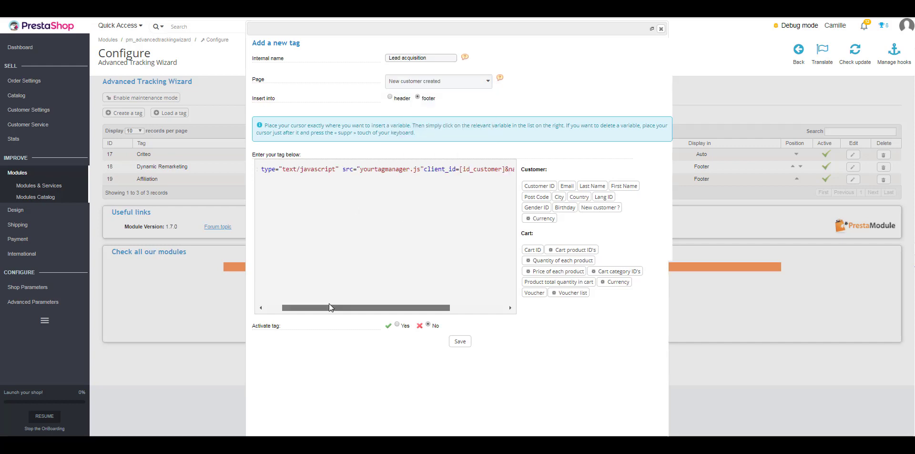
- Replace the id_customer and lastname placeholders with Customer ID and Last Name, then save active
left_click_drag(328, 305, 309, 300)
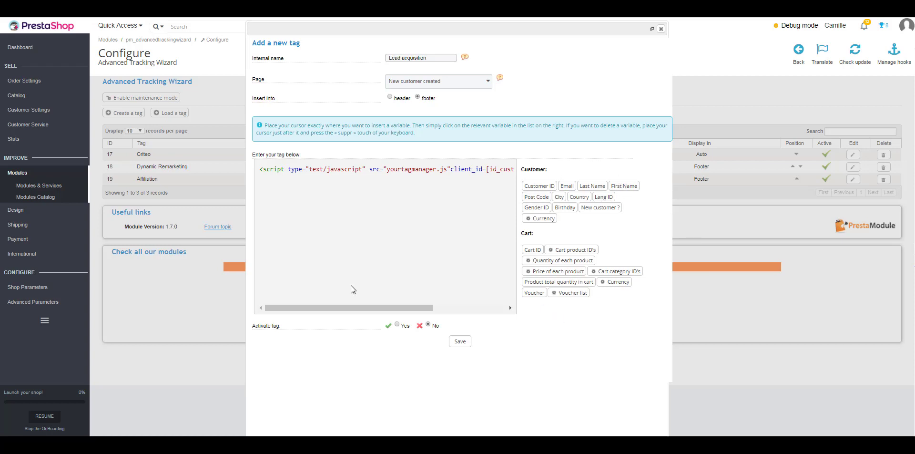
left_click_drag(343, 308, 455, 314)
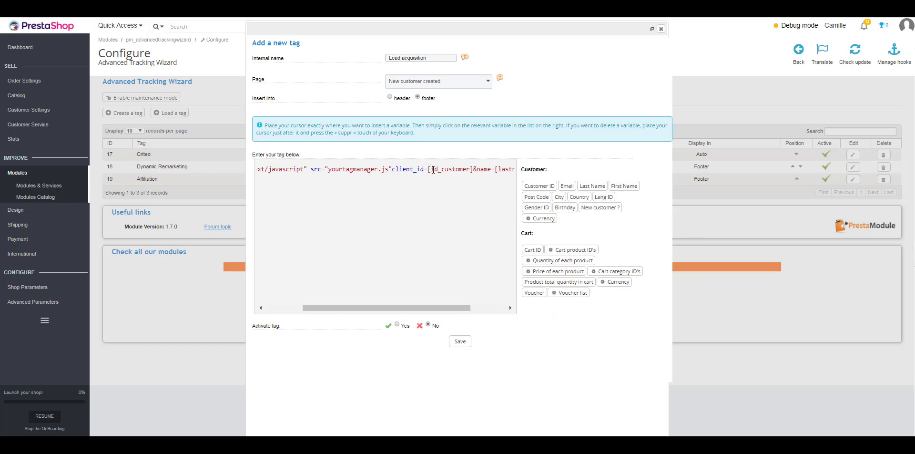
left_click_drag(427, 170, 474, 171)
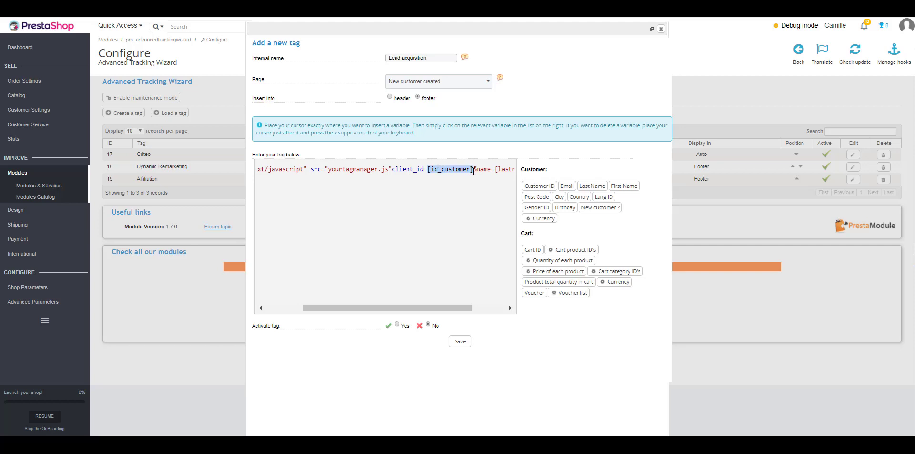
left_click(536, 187)
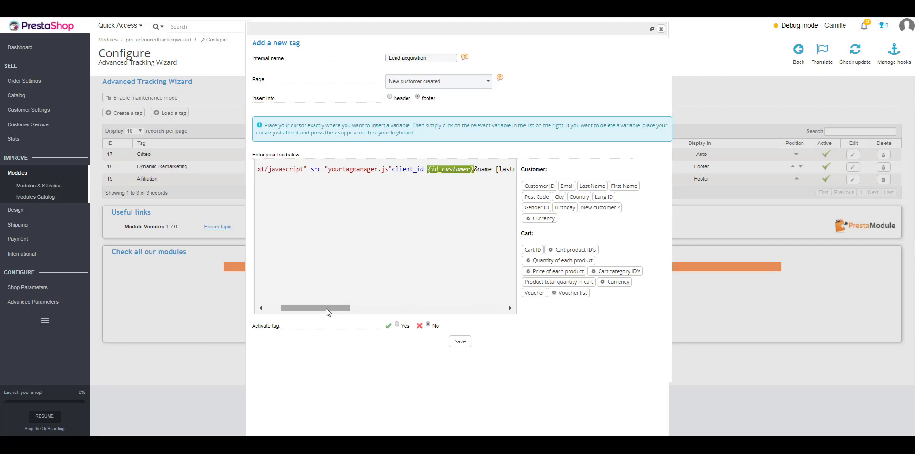
left_click_drag(327, 309, 364, 309)
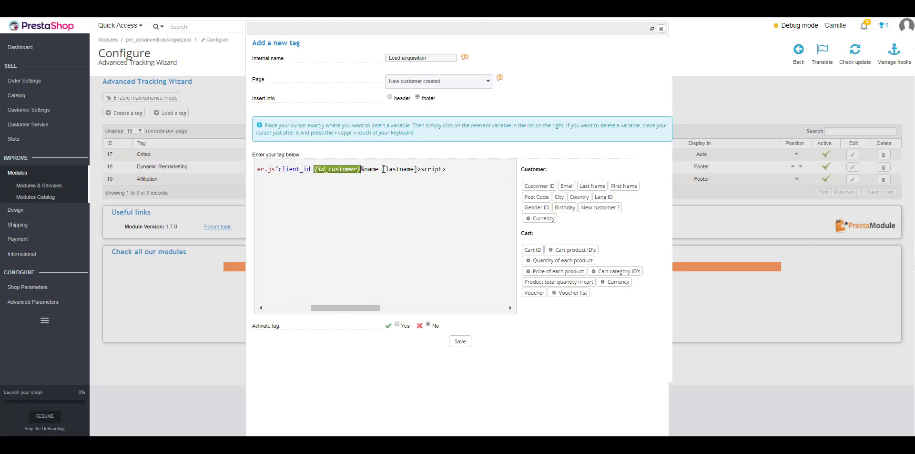
left_click_drag(383, 170, 419, 171)
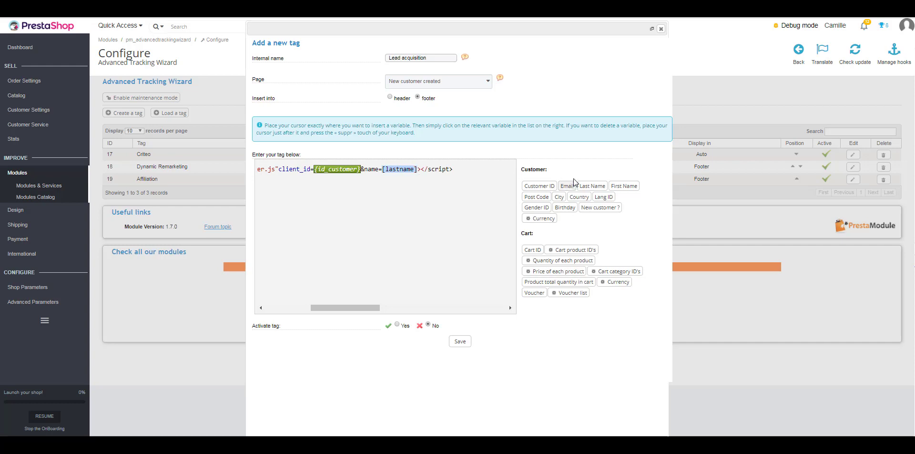
left_click(592, 186)
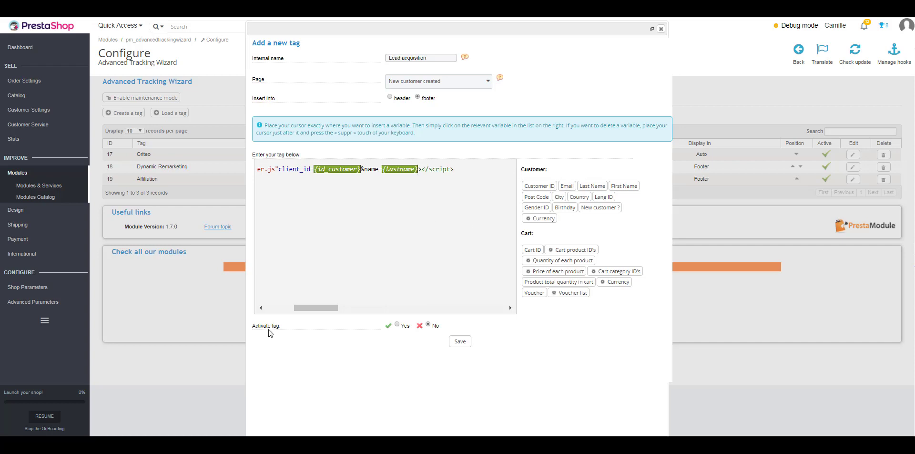
left_click(398, 326)
left_click(465, 347)
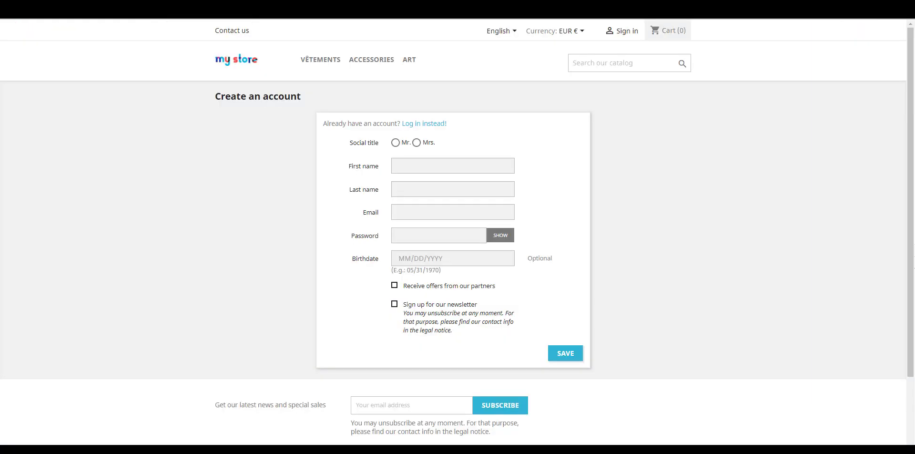
- Register a customer with title Mrs, test first and last names, an email address and password
left_click(417, 142)
left_click(419, 170)
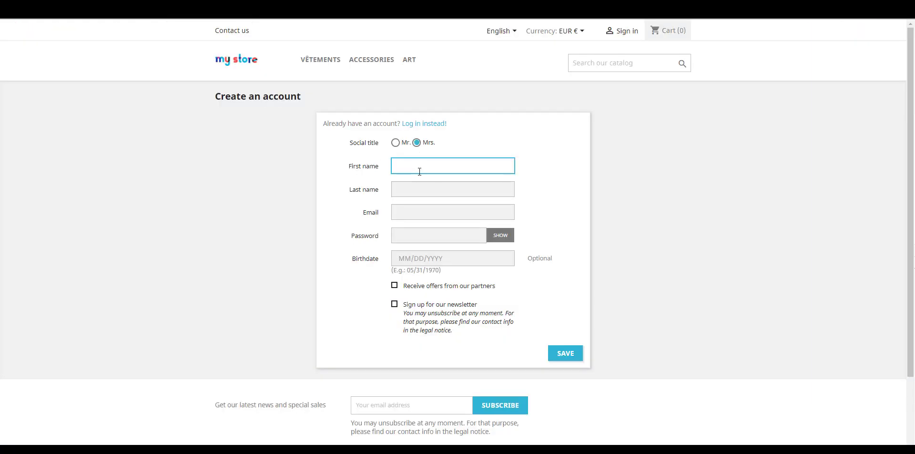
type("test")
left_click(434, 189)
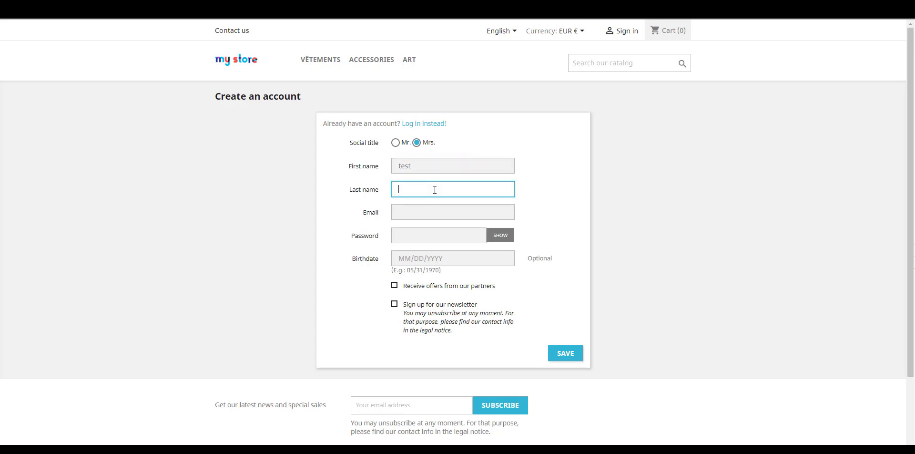
type("test")
left_click(447, 213)
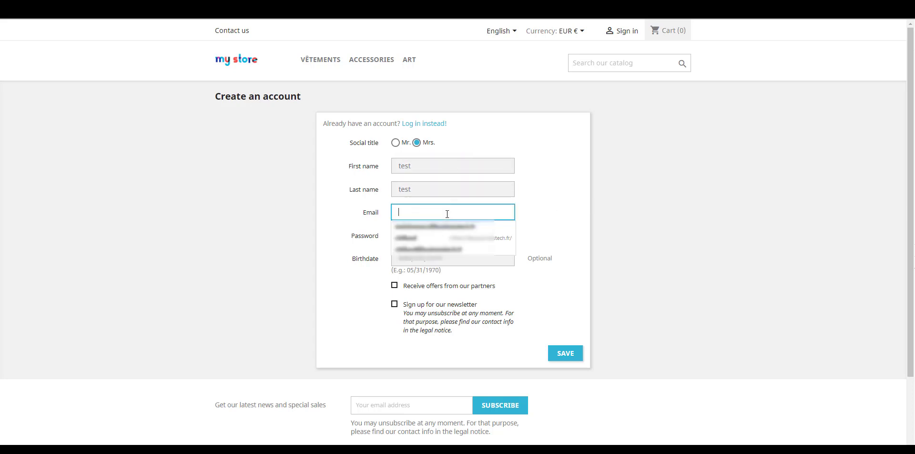
type("tes")
left_click(447, 226)
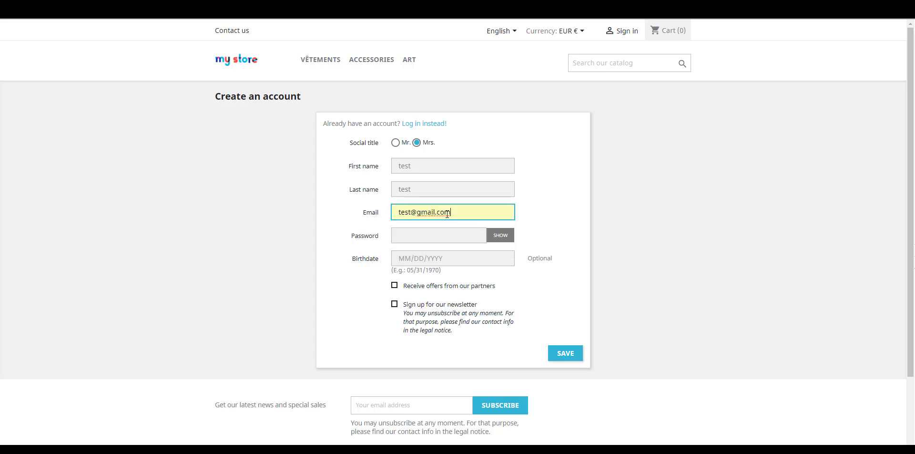
left_click(446, 232)
type("123456")
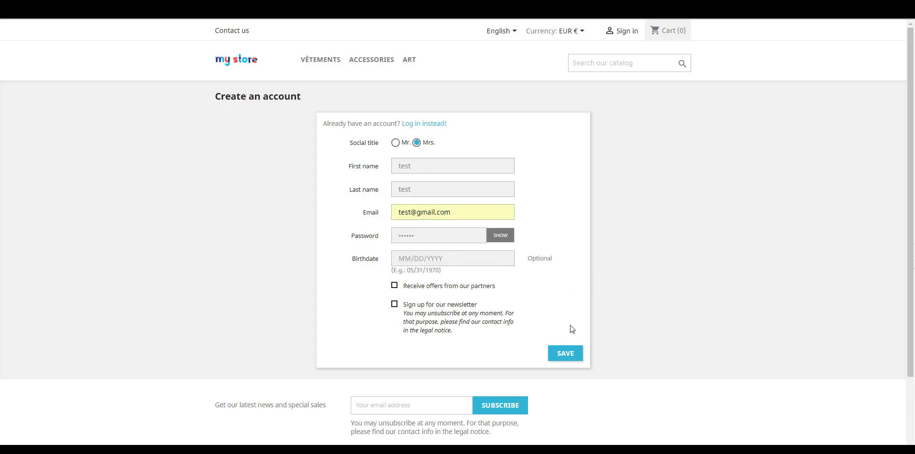
left_click(570, 357)
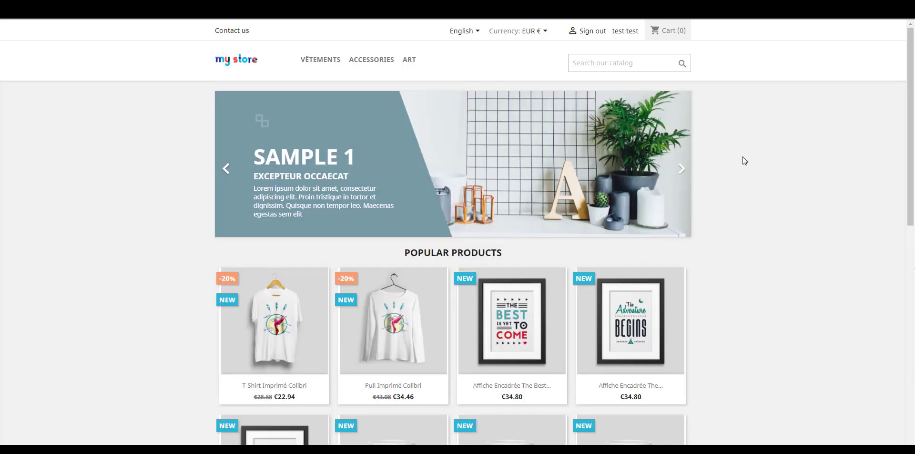
- View the storefront page source and highlight the client_id and last-name values in the Lead acquisition script
right_click(742, 157)
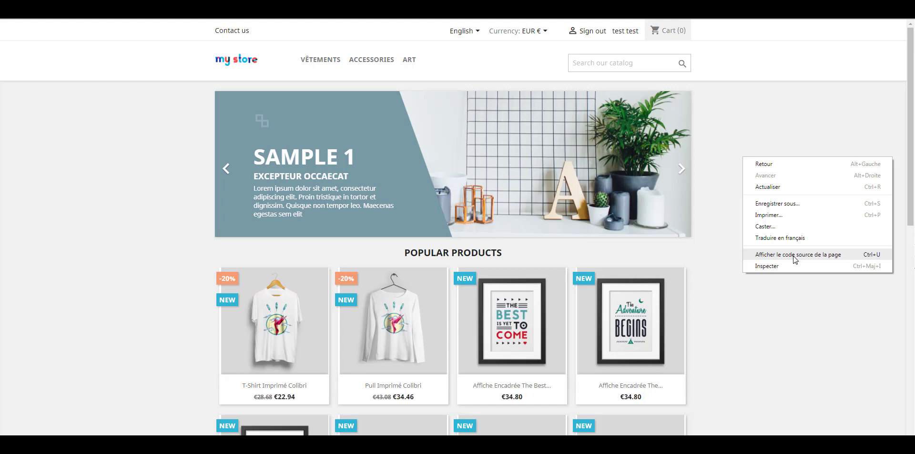
left_click(795, 256)
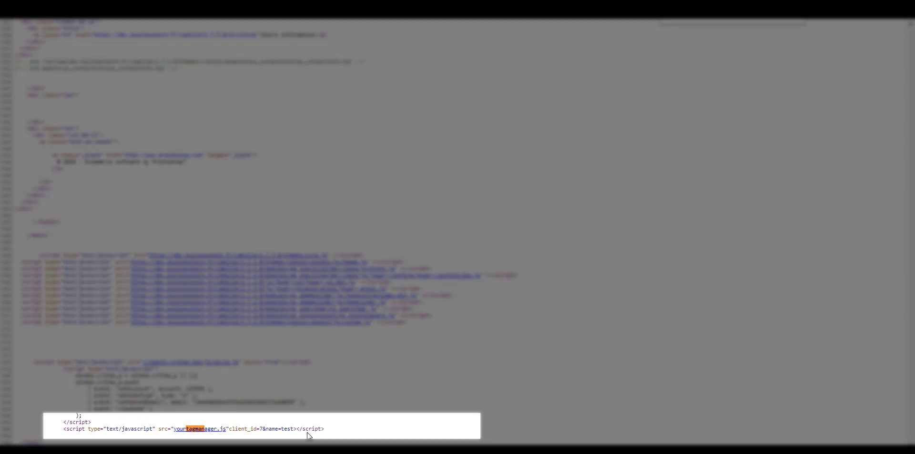
double_click(261, 429)
left_click_drag(281, 429, 294, 428)
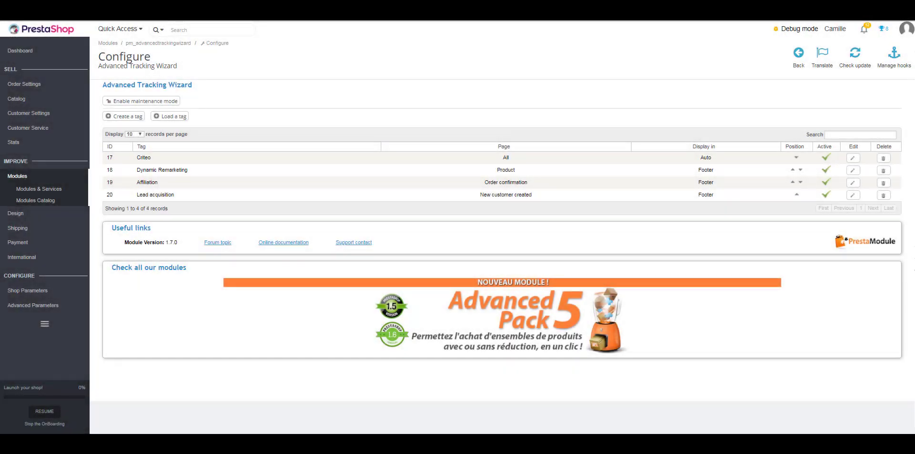